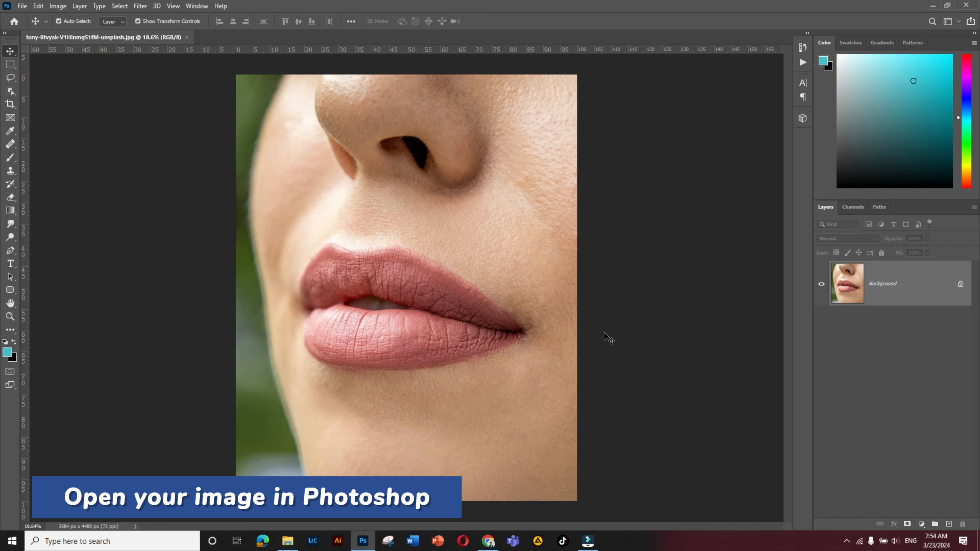
- Activate the Pen Tool and duplicate the Background layer
scroll(350, 278, up, 5)
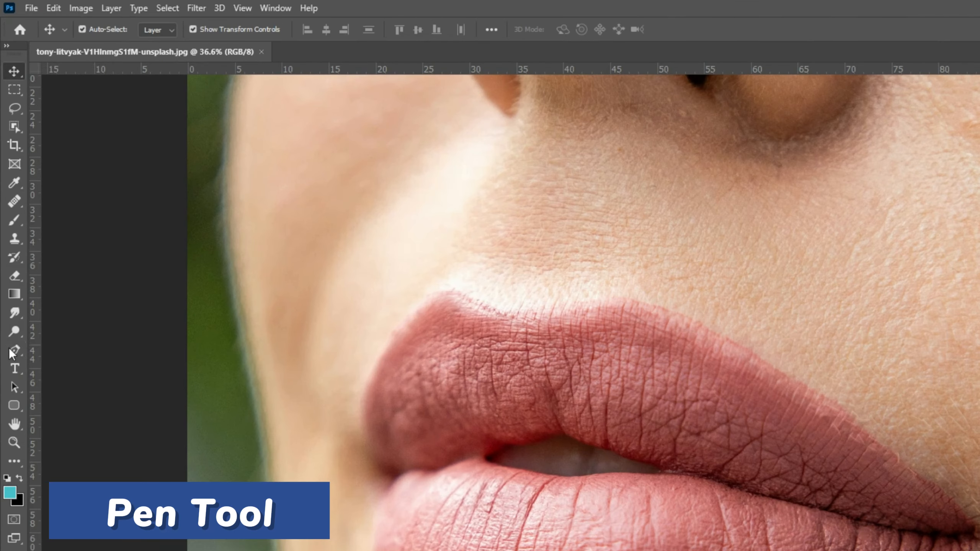
drag(17, 352, 59, 349)
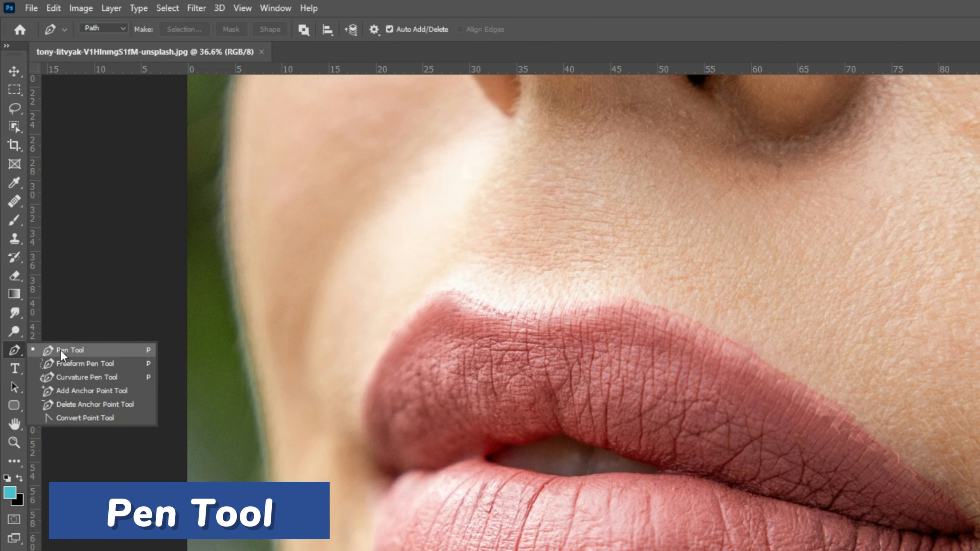
click(95, 350)
scroll(443, 397, up, 2)
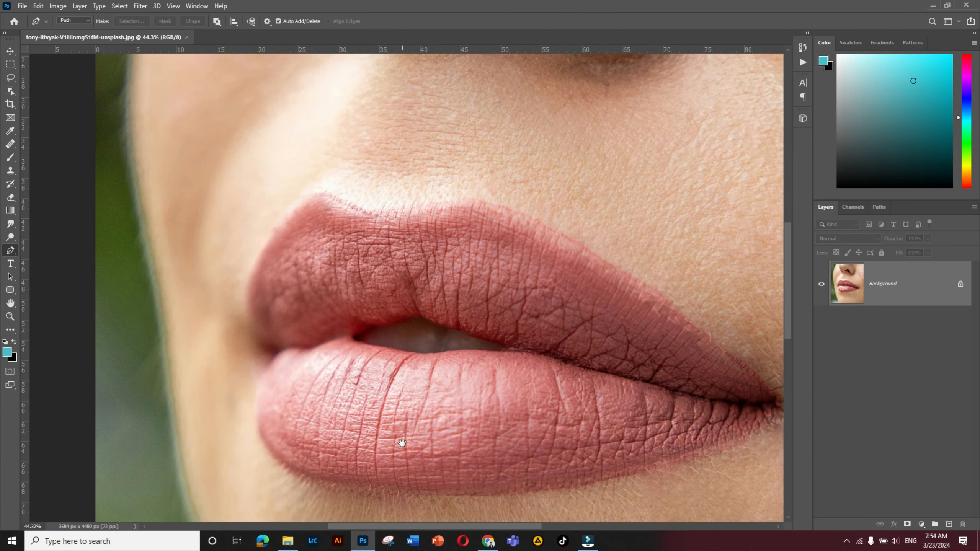
scroll(401, 443, up, 2)
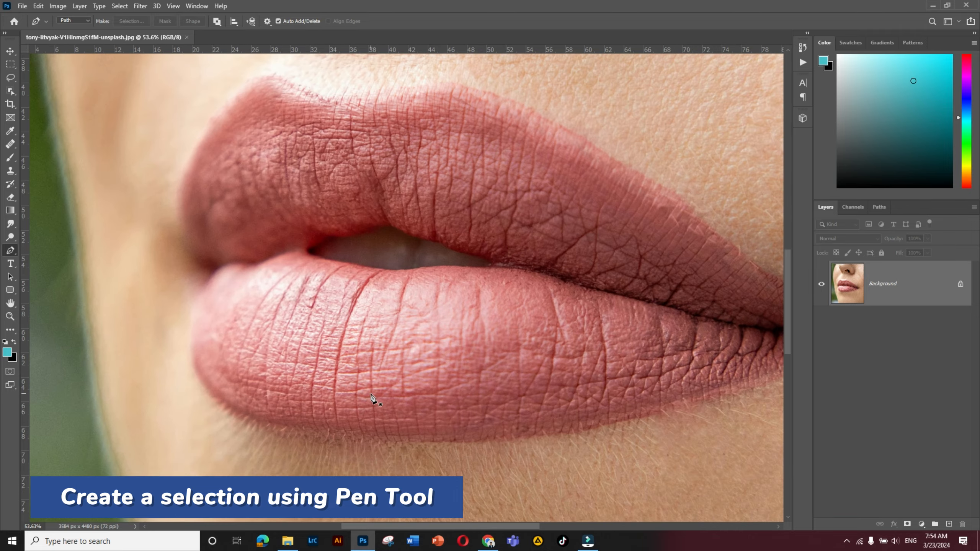
drag(539, 388, 475, 404)
drag(896, 281, 949, 524)
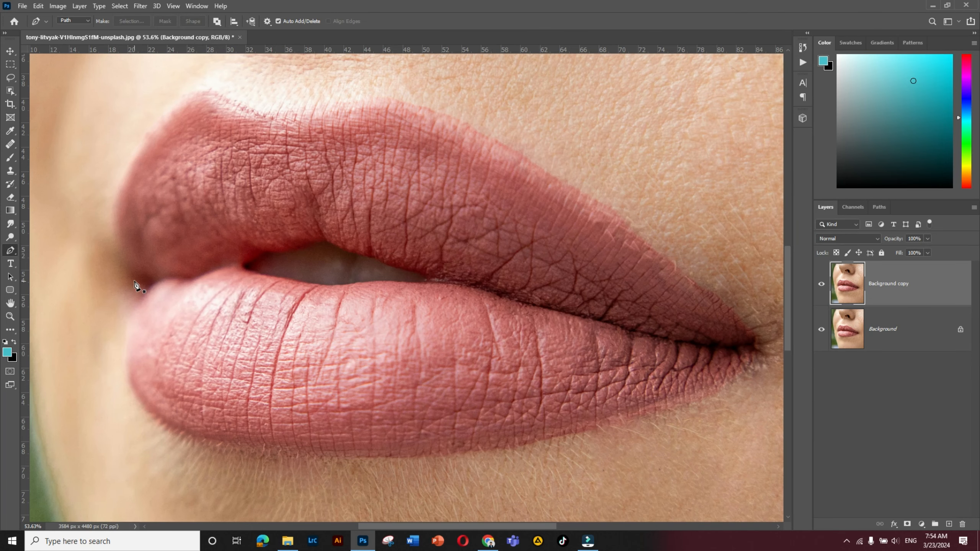
- Start a path at the left mouth corner and trace the upper lip's left edge up towards its first peak
click(126, 273)
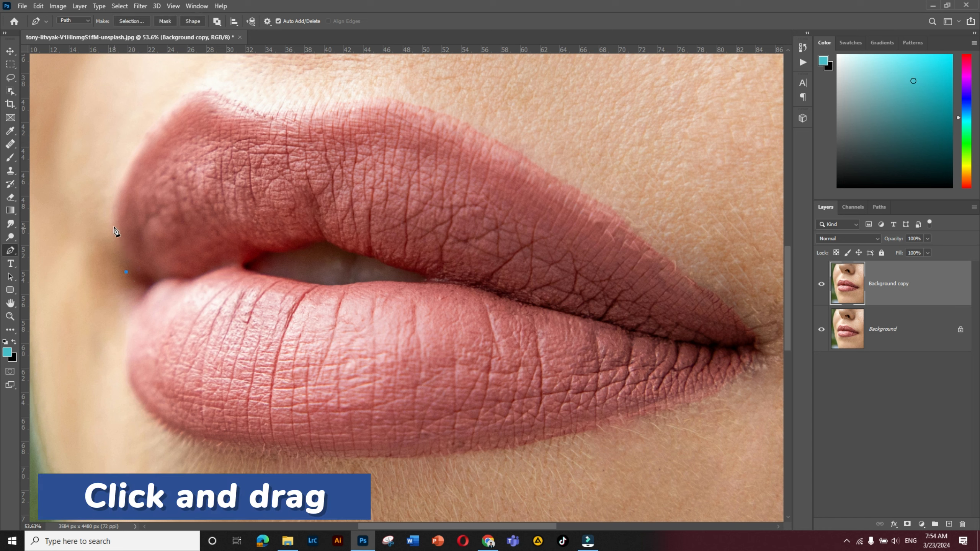
drag(127, 169, 142, 136)
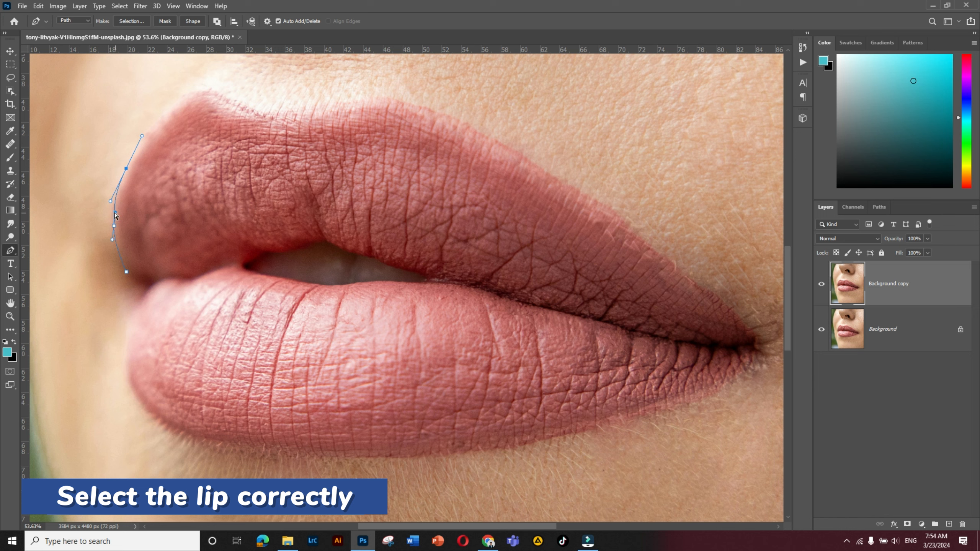
click(149, 133)
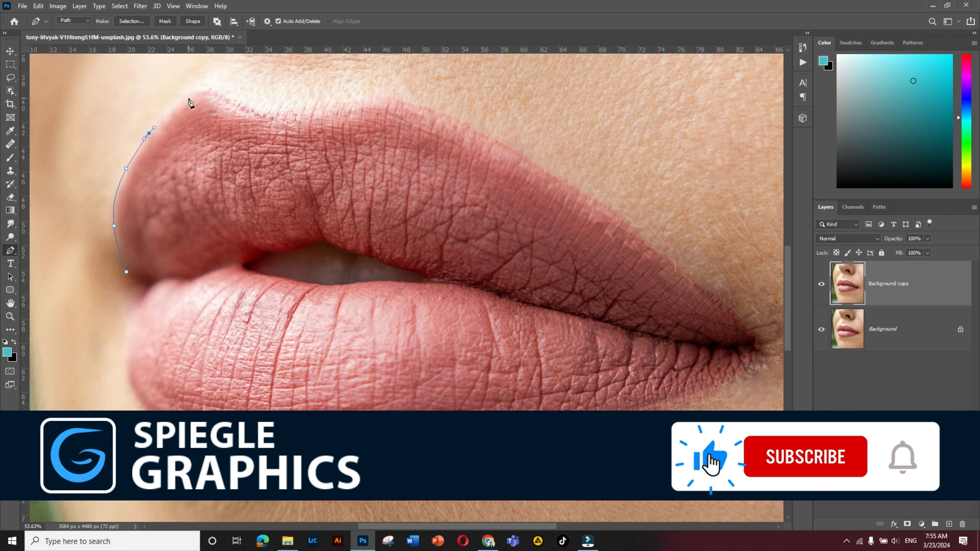
drag(195, 94, 218, 85)
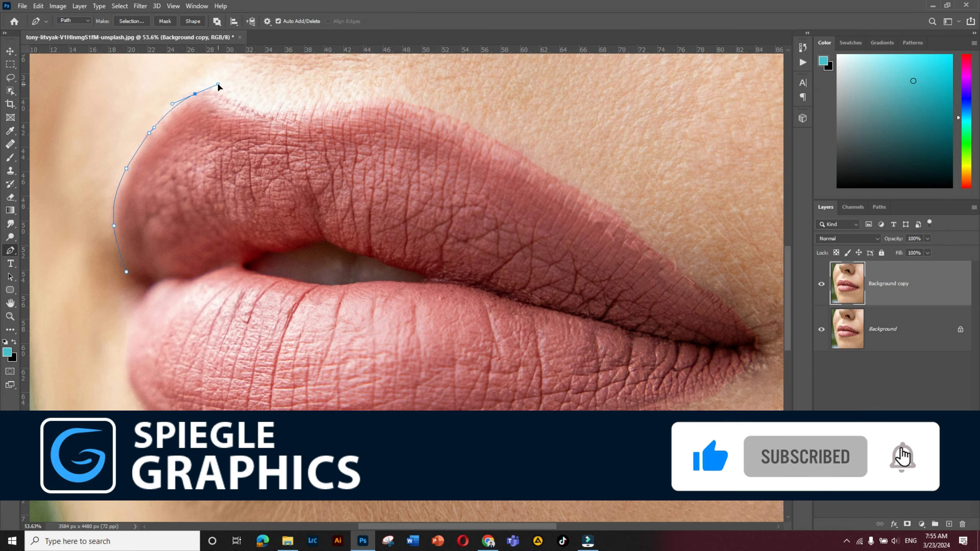
scroll(200, 91, up, 3)
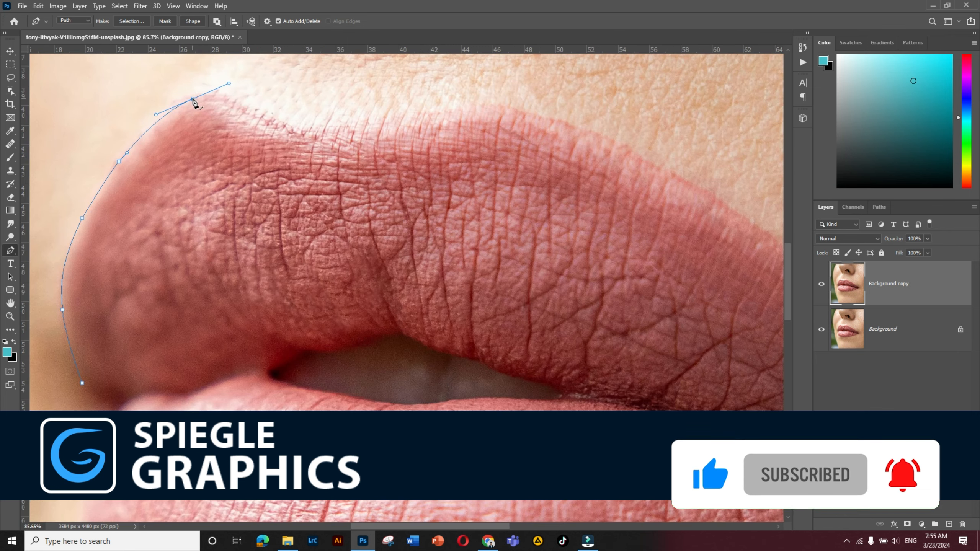
drag(184, 96, 186, 96)
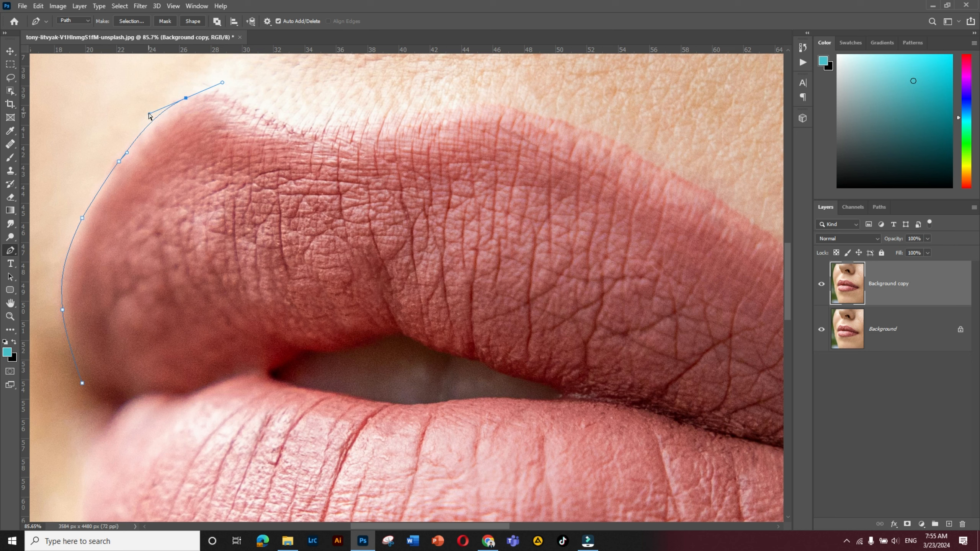
- Continue the path over the upper lip's first peak and down to the dip of the cupid's bow
click(211, 93)
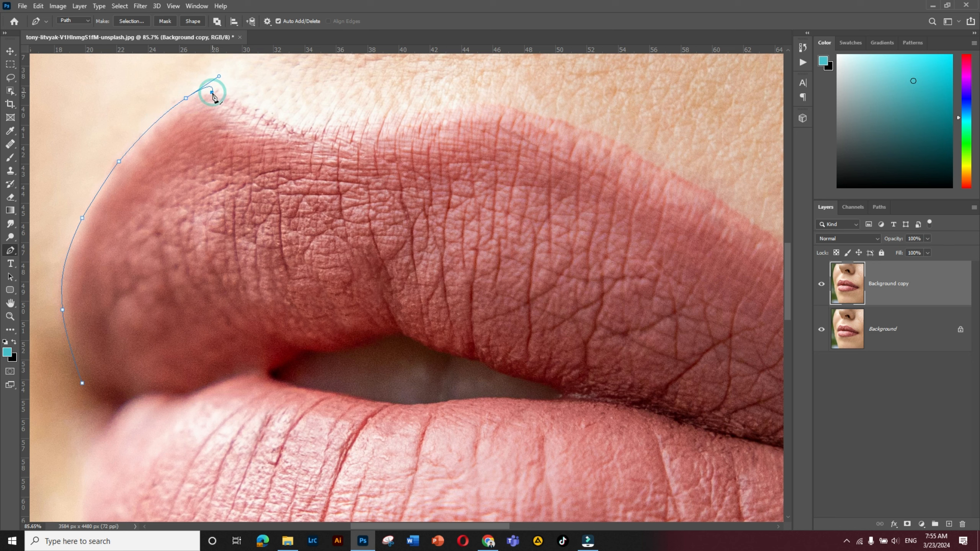
key(ctrl+z)
drag(211, 93, 227, 94)
click(293, 127)
scroll(328, 127, down, 9)
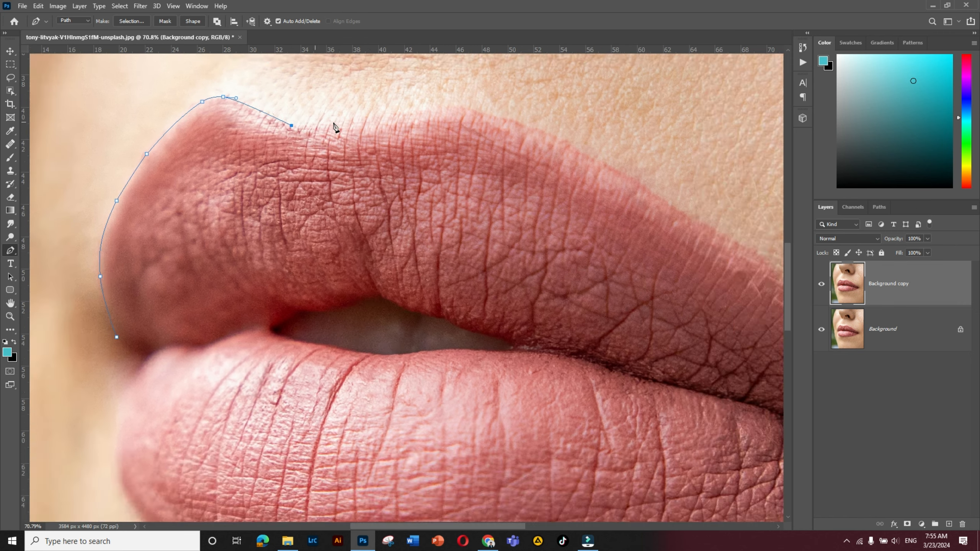
- Extend the path from the cupid's bow dip over the second peak and onto the start of the right slope
scroll(363, 124, up, 5)
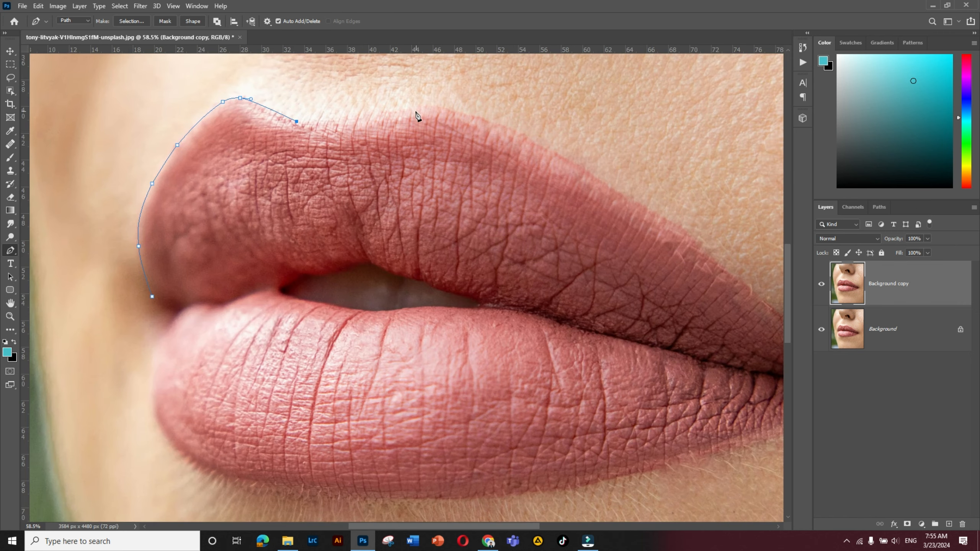
drag(420, 105, 441, 104)
key(ctrl+z)
click(446, 107)
drag(511, 141, 401, 103)
click(378, 84)
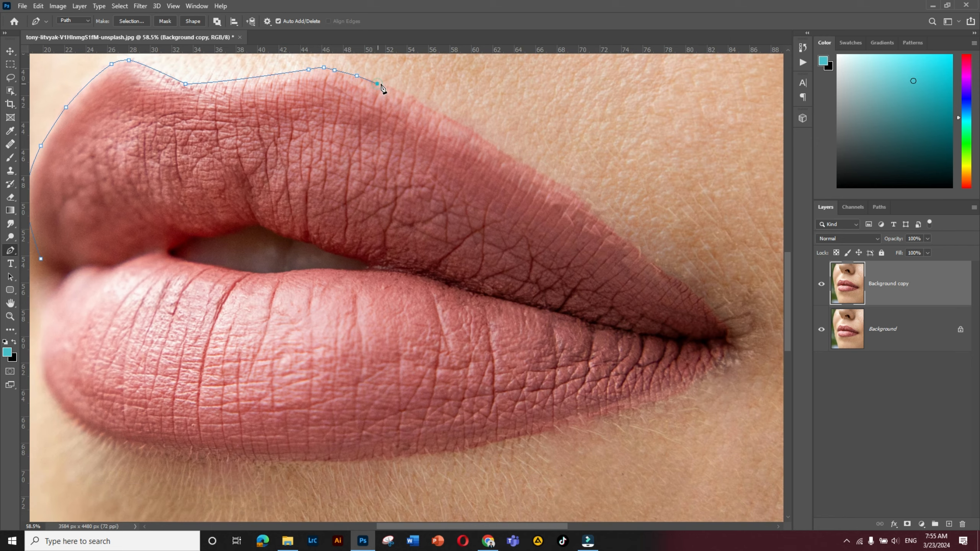
- Trace the upper lip's long right slope and carry the path around the right mouth corner to the lower lip
drag(561, 184, 714, 289)
alt+click(561, 184)
drag(625, 237, 450, 184)
drag(548, 270, 618, 328)
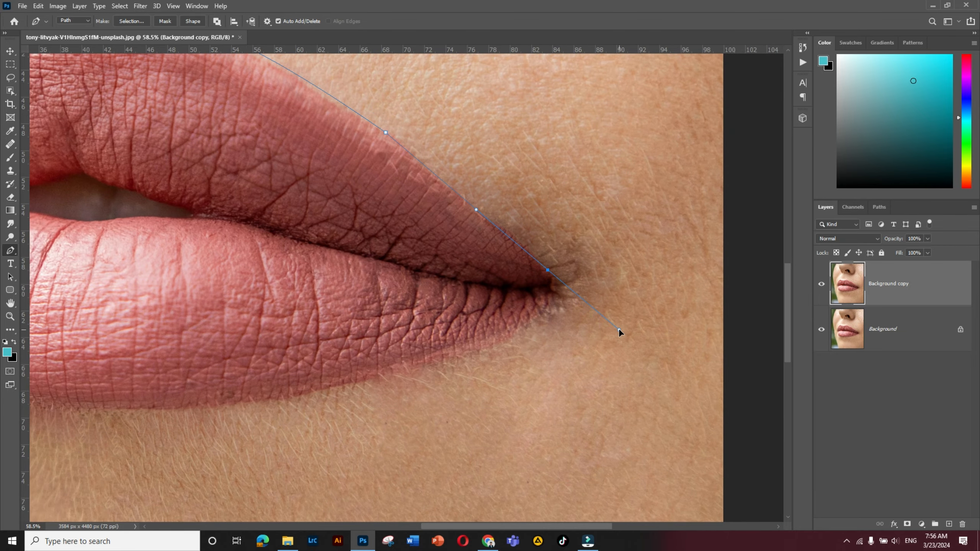
drag(527, 247, 561, 300)
alt+click(526, 245)
alt+click(550, 268)
alt+click(534, 321)
- Trace the lower lip's bottom edge from the right mouth corner to the middle of the lip
drag(377, 382, 438, 346)
drag(349, 353, 482, 355)
alt+click(348, 354)
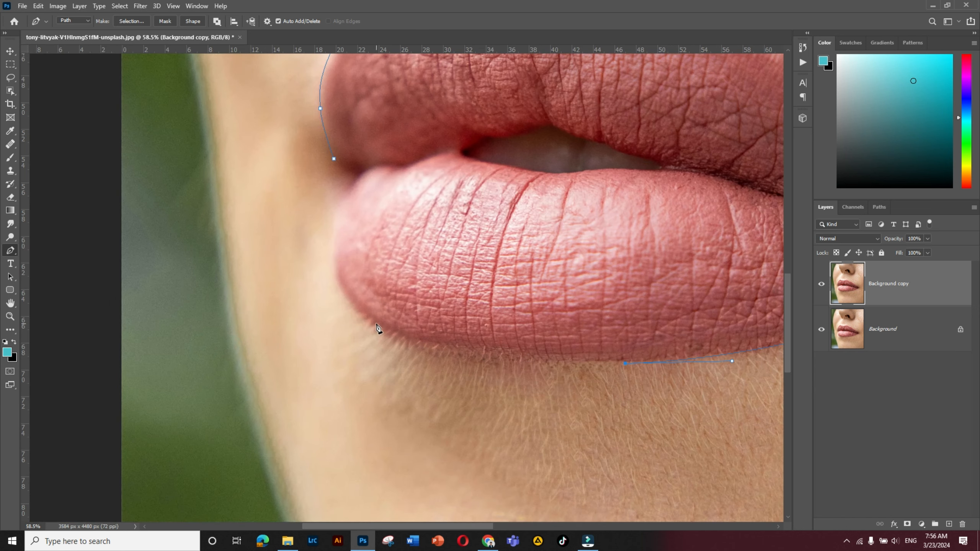
- Trace the lower lip's rounded left side and close the path at the left mouth corner
drag(332, 288, 334, 287)
drag(331, 245, 337, 166)
alt+click(331, 244)
alt+click(343, 196)
click(356, 179)
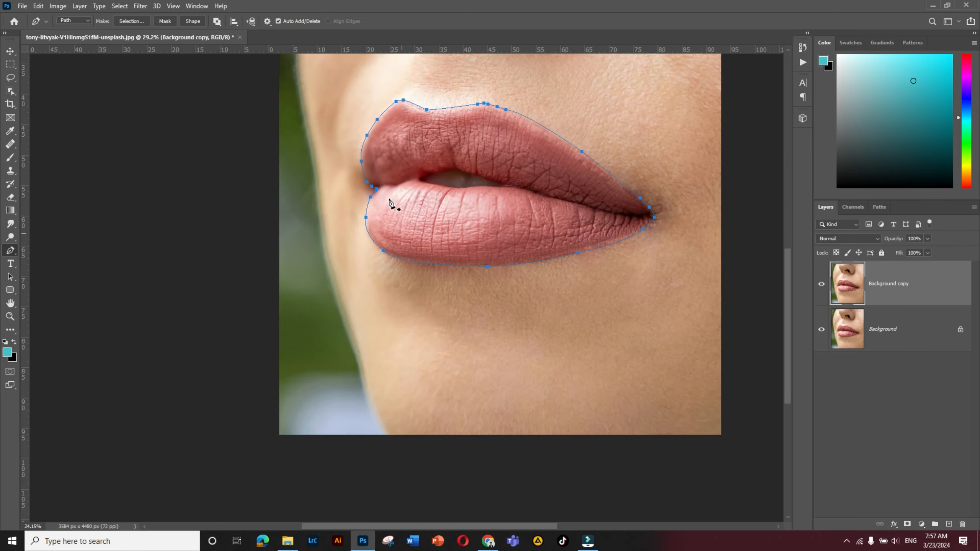
- Convert the closed lip path into a new anti-aliased selection with a feather radius of 3 pixels
scroll(431, 182, up, 3)
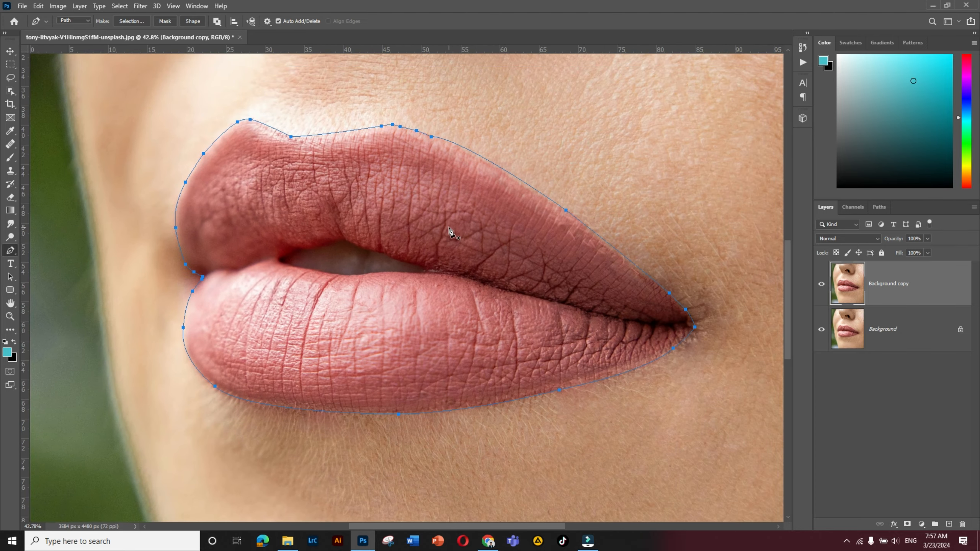
scroll(305, 215, down, 1)
drag(250, 196, 311, 218)
right_click(477, 175)
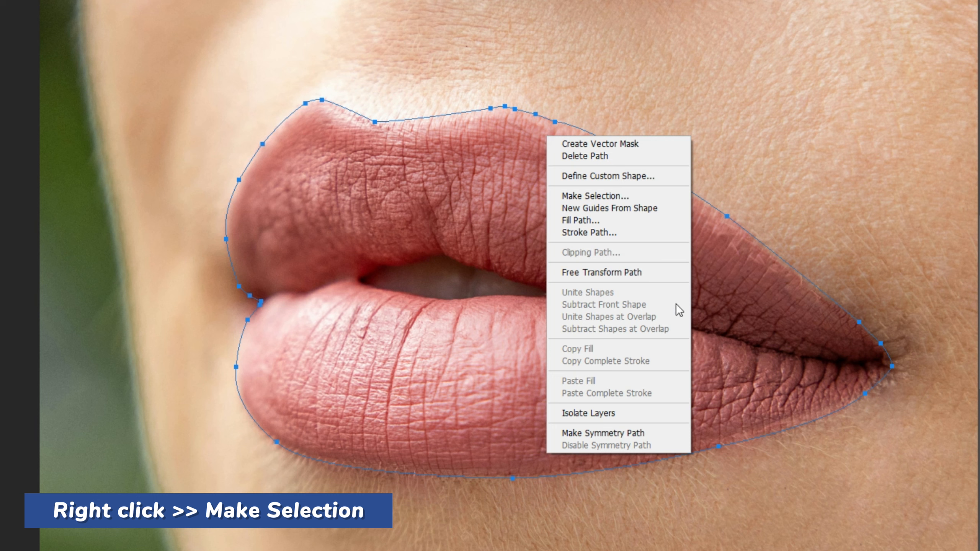
click(592, 195)
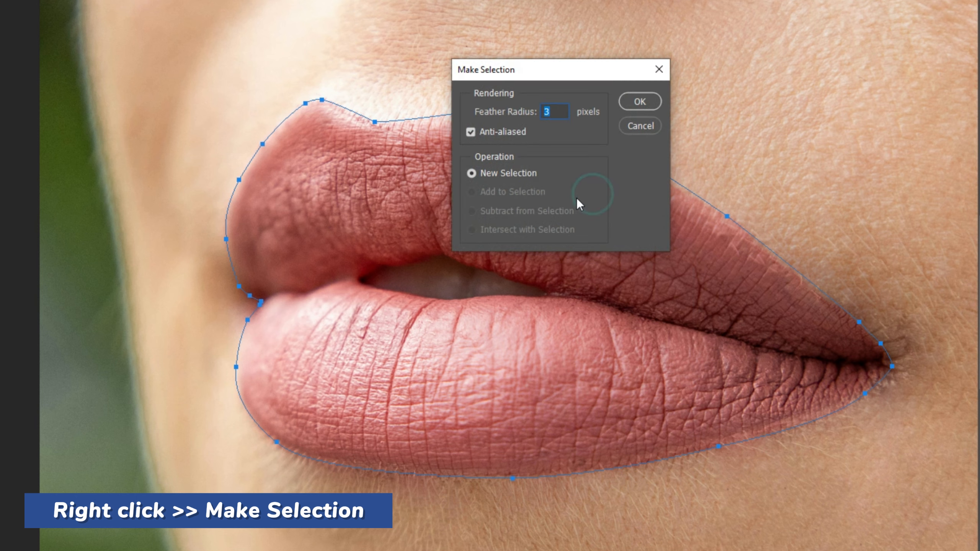
click(651, 103)
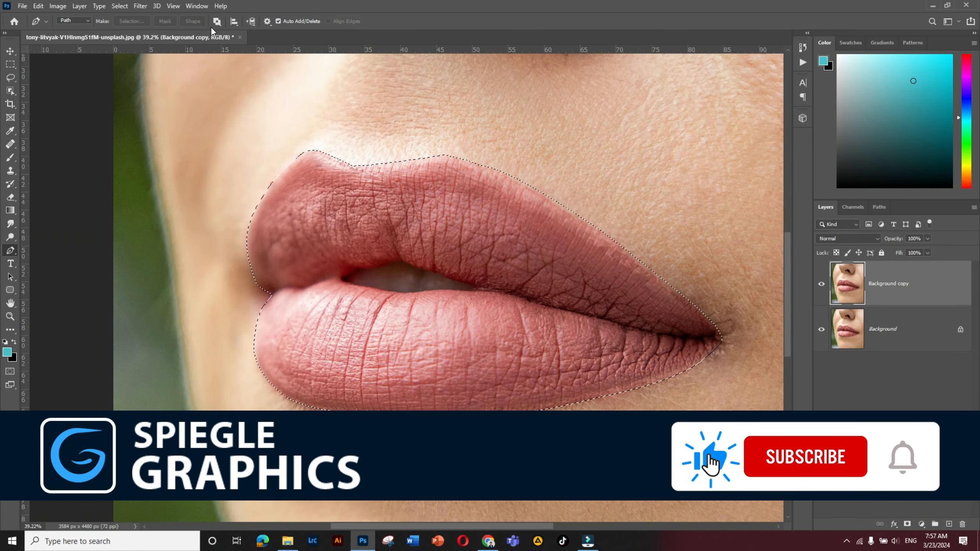
click(46, 21)
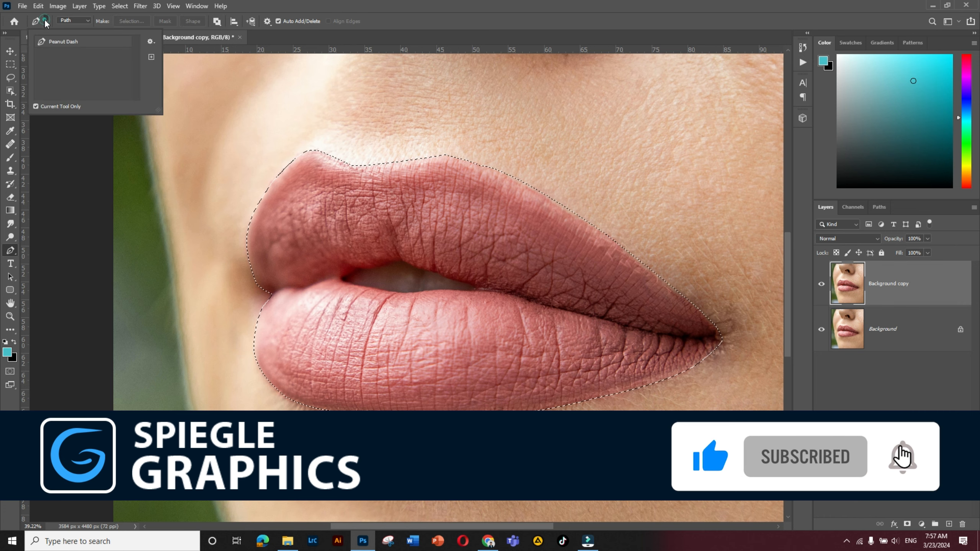
click(413, 5)
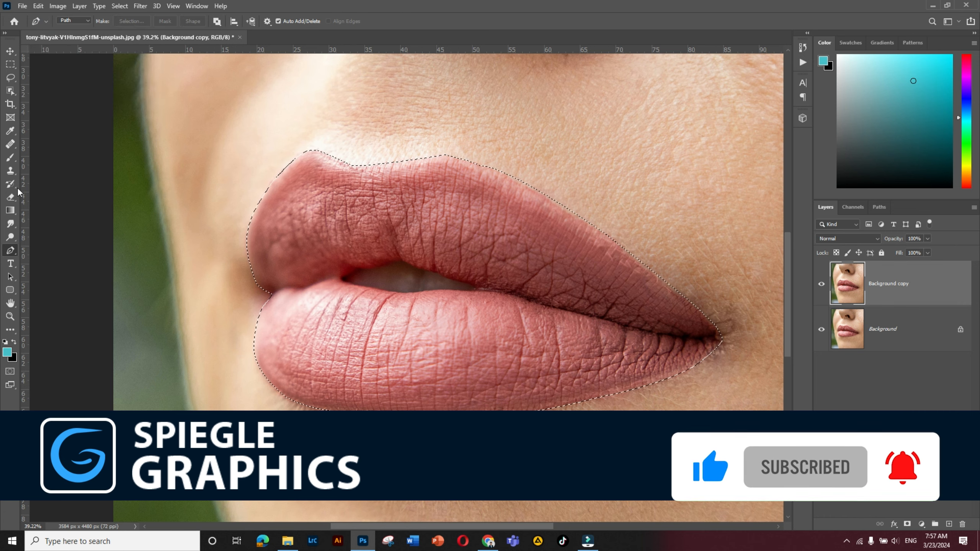
- Subtract the mouth opening between the lips from the selection by outlining it with the Lasso Tool
scroll(434, 284, up, 1)
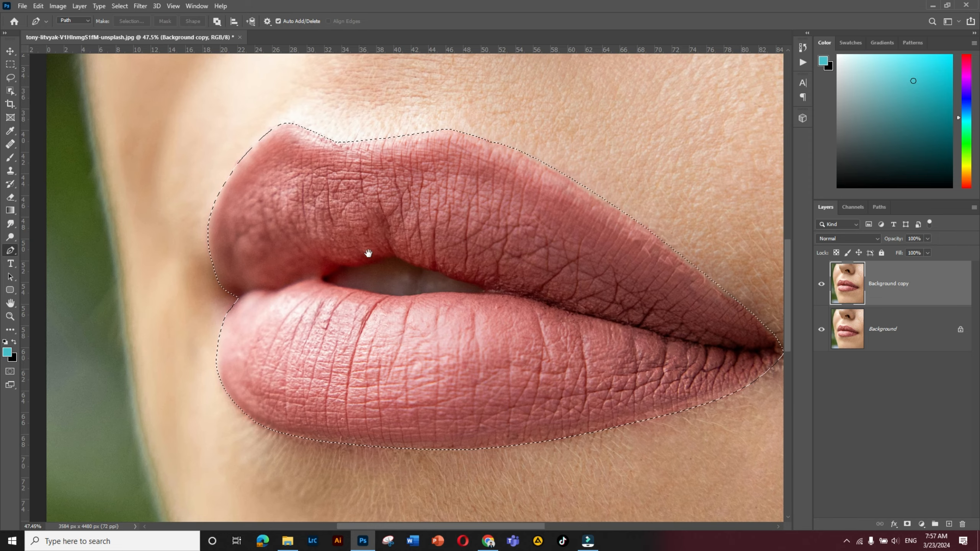
scroll(368, 256, up, 1)
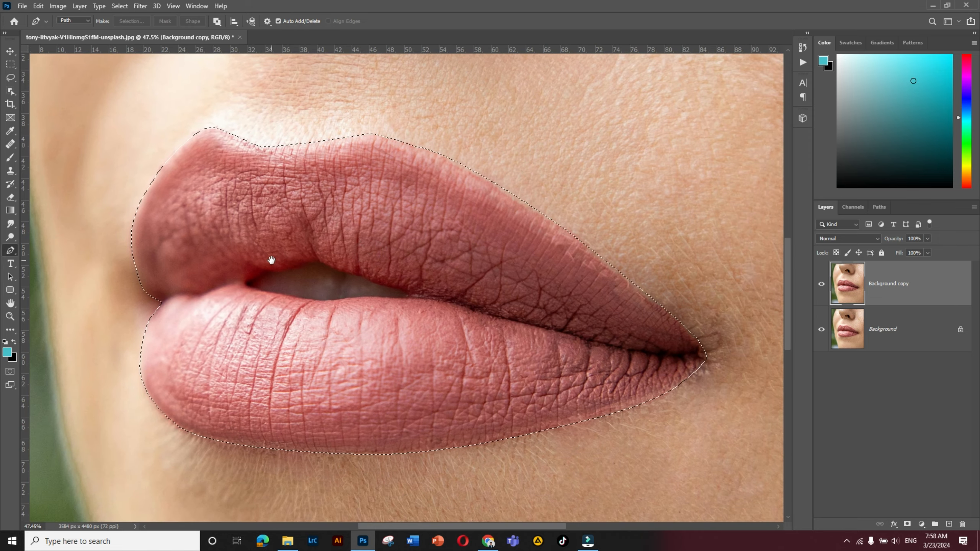
drag(272, 262, 289, 259)
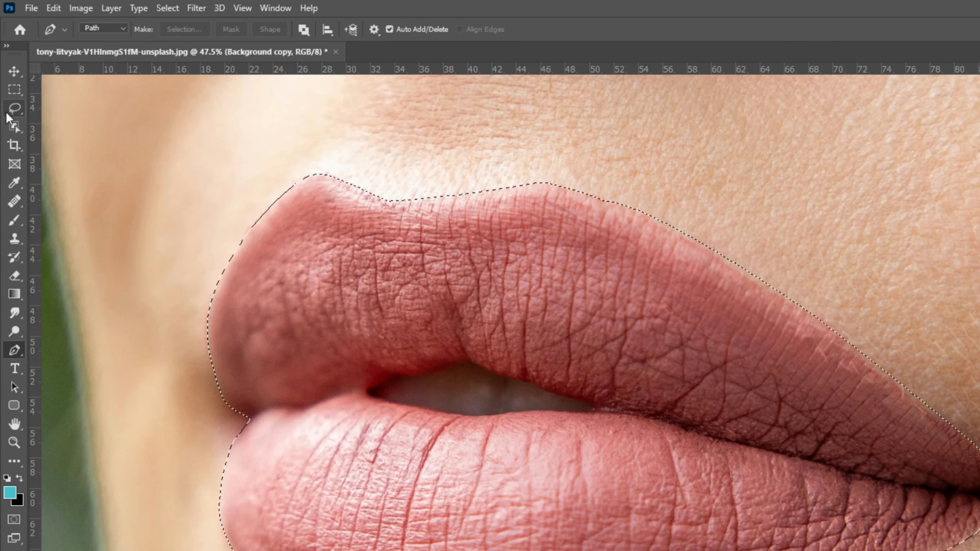
click(10, 78)
click(14, 110)
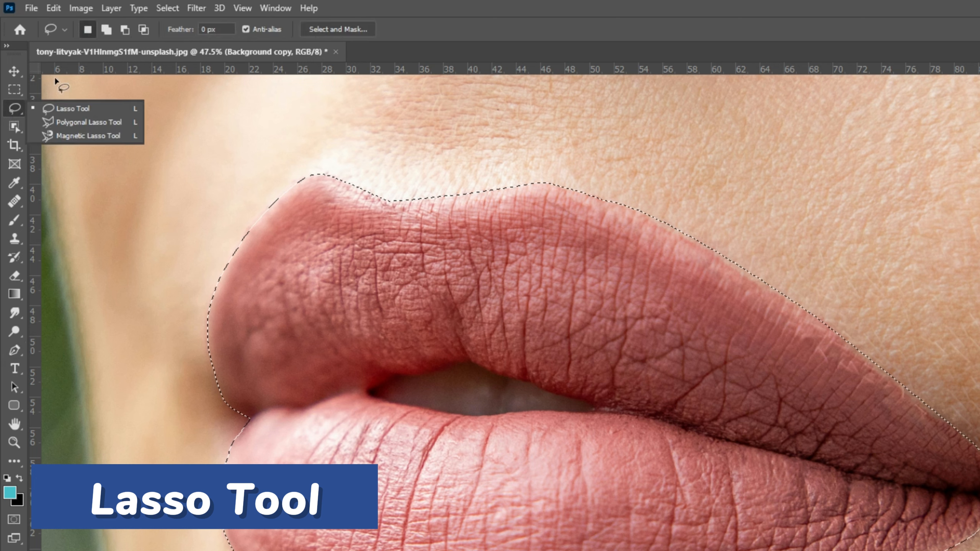
click(127, 29)
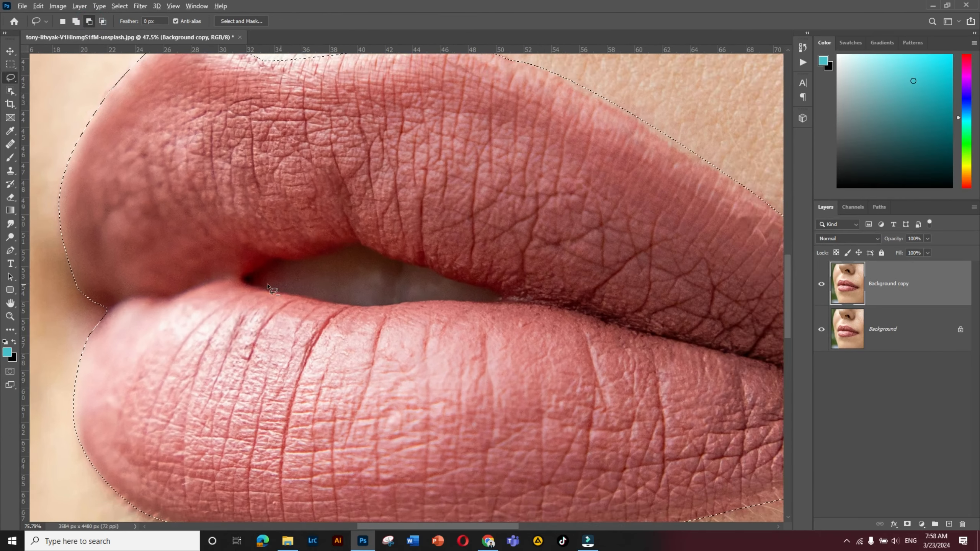
scroll(347, 401, up, 5)
scroll(249, 288, up, 2)
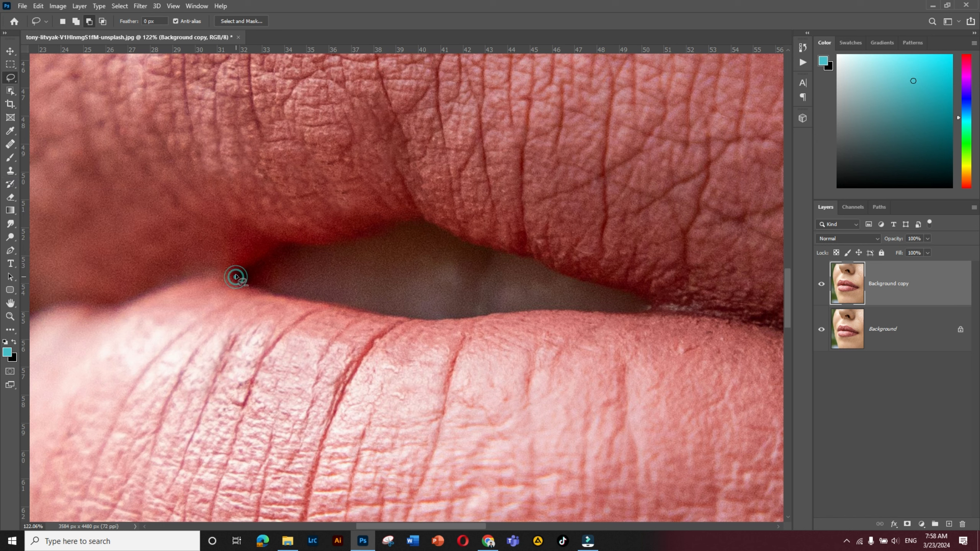
mouse_move(249, 267)
mouse_down()
mouse_move(287, 242)
mouse_move(341, 249)
mouse_move(424, 221)
mouse_move(470, 248)
mouse_move(651, 305)
mouse_up()
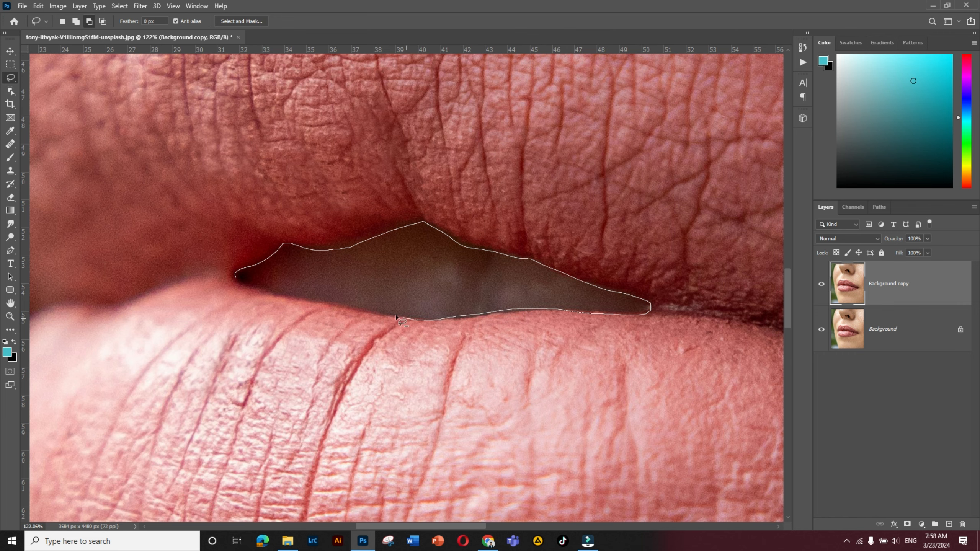
mouse_move(396, 318)
mouse_down()
mouse_move(301, 301)
mouse_move(236, 275)
mouse_up()
scroll(504, 276, down, 5)
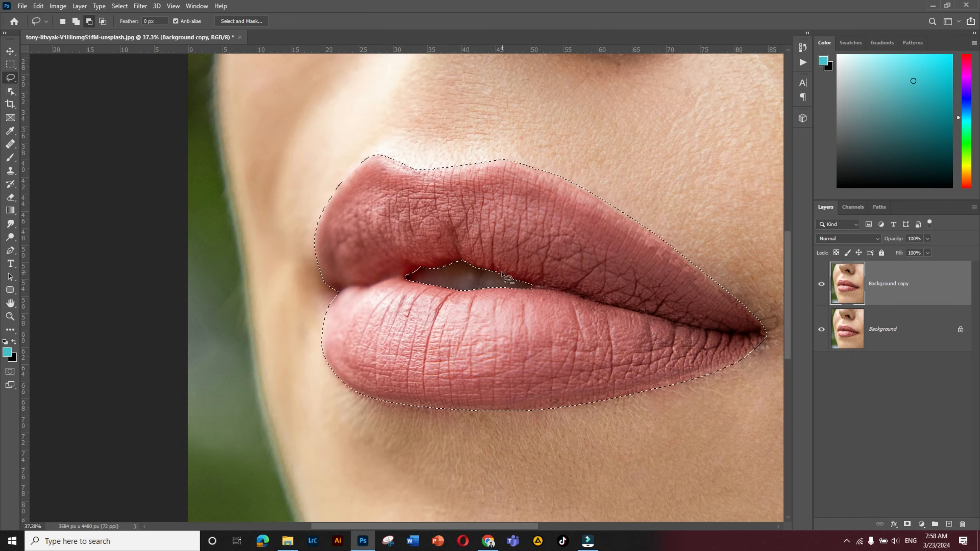
- Add a Solid Color fill layer over the selected lips and set its color to a pinkish red
scroll(503, 276, down, 1)
key(v)
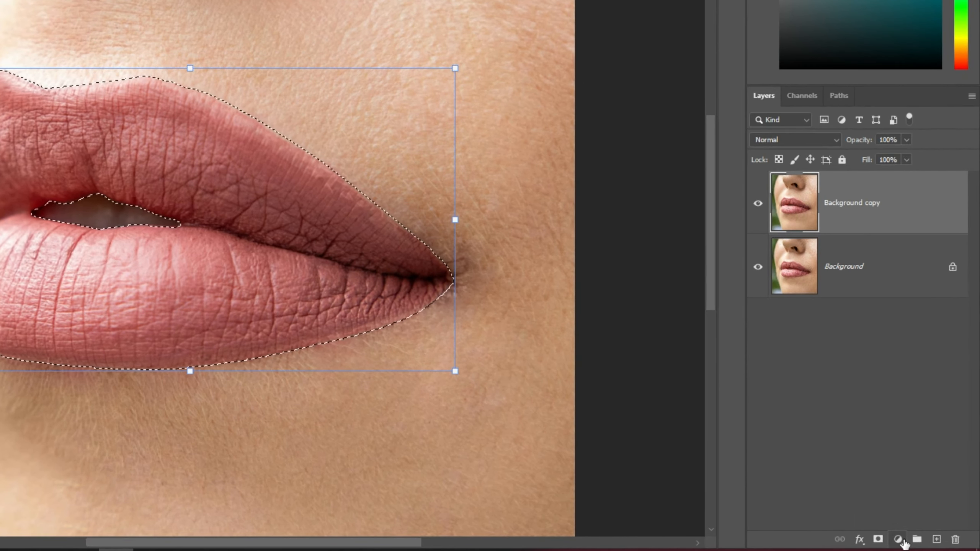
click(903, 542)
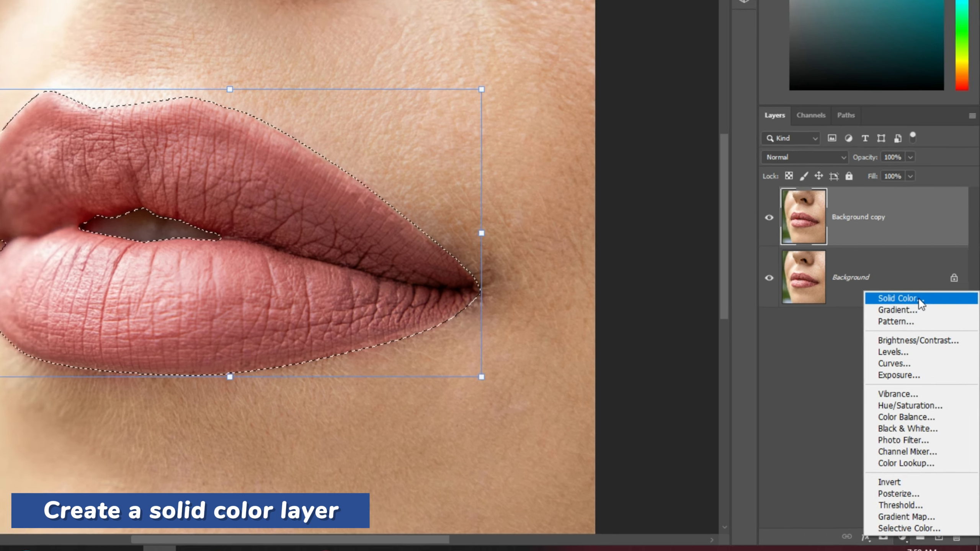
click(915, 290)
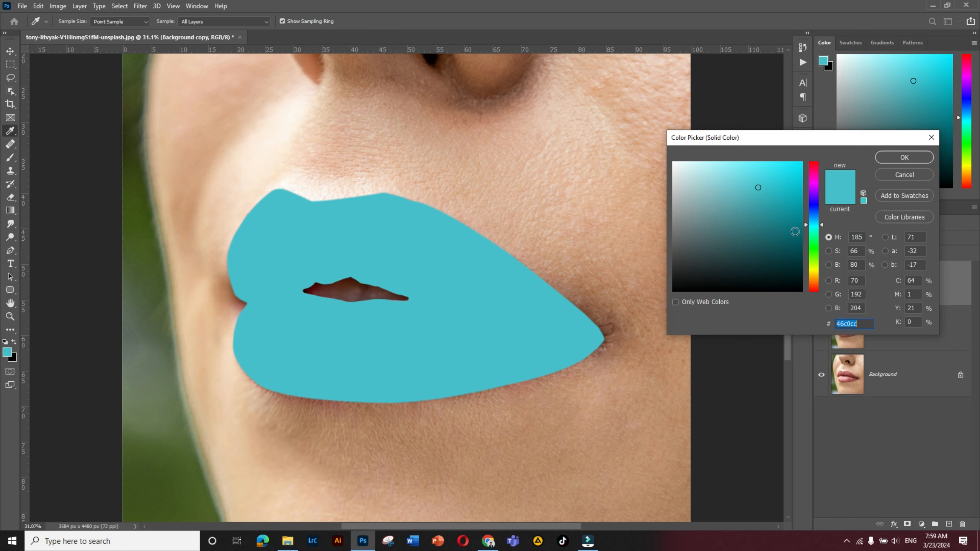
mouse_move(815, 181)
mouse_down()
mouse_move(818, 167)
mouse_move(769, 177)
mouse_up()
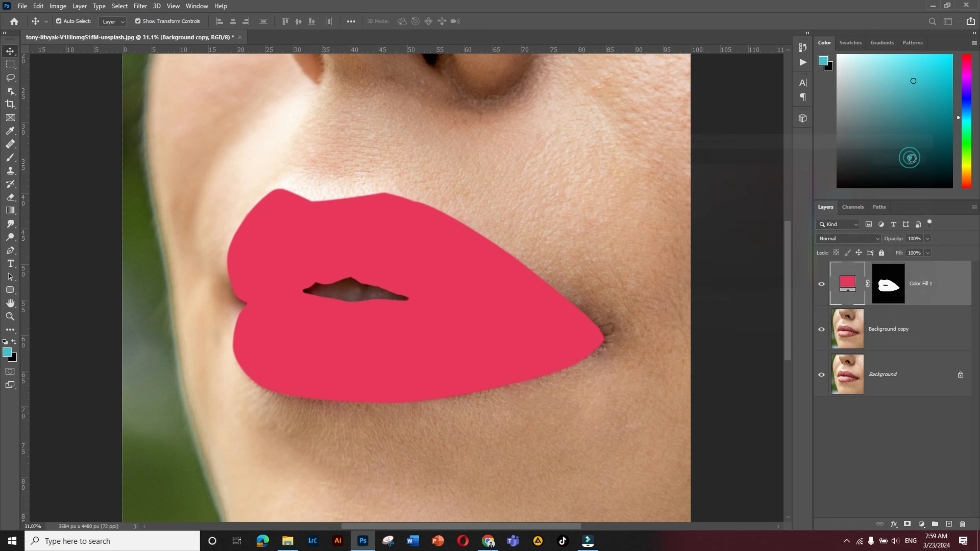
- Accept the pinkish red fill color and set the Color Fill 1 layer's blending mode to Soft Light
click(905, 157)
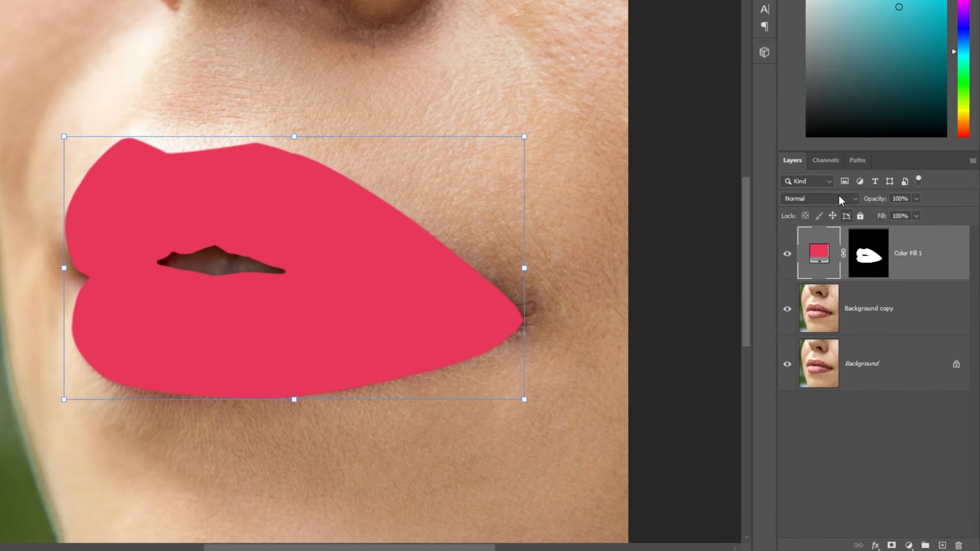
click(864, 238)
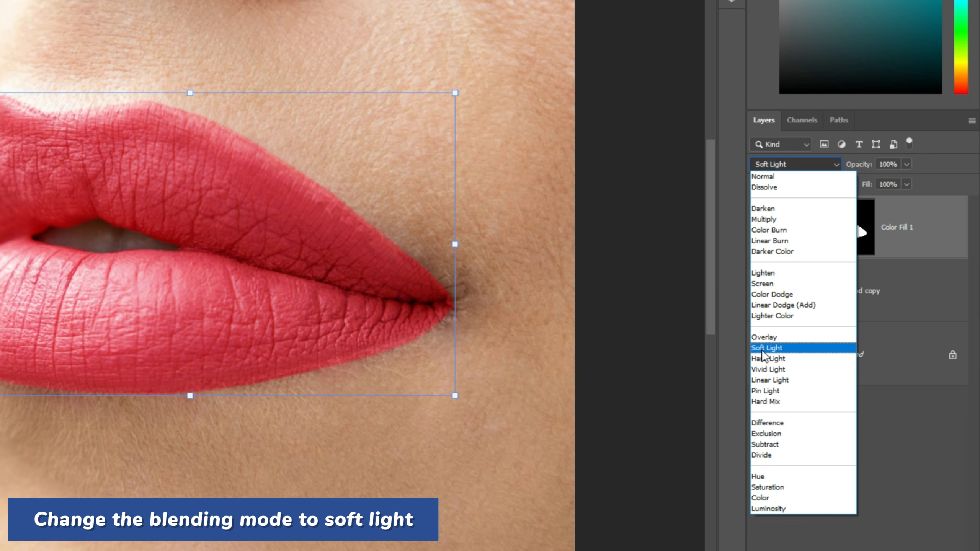
click(779, 348)
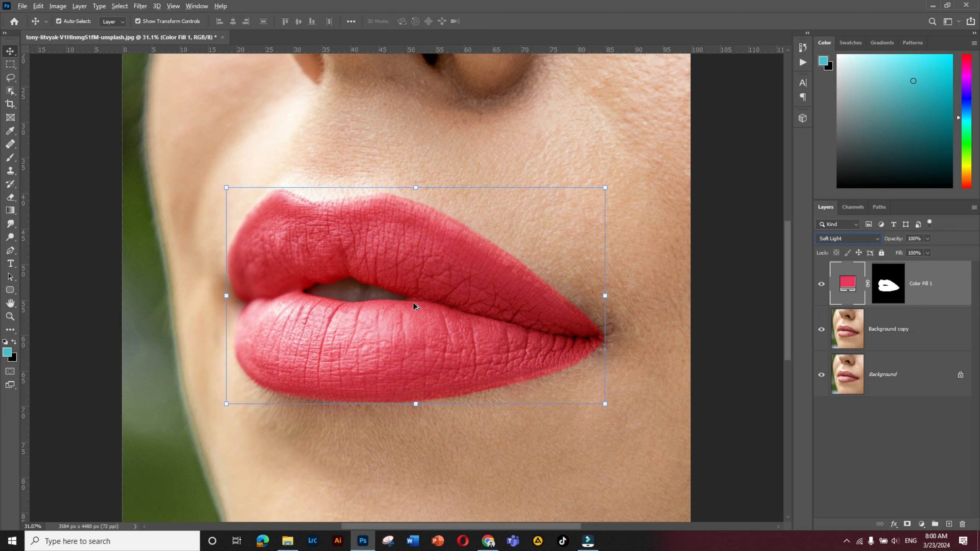
click(51, 136)
scroll(493, 303, down, 5)
scroll(426, 326, up, 2)
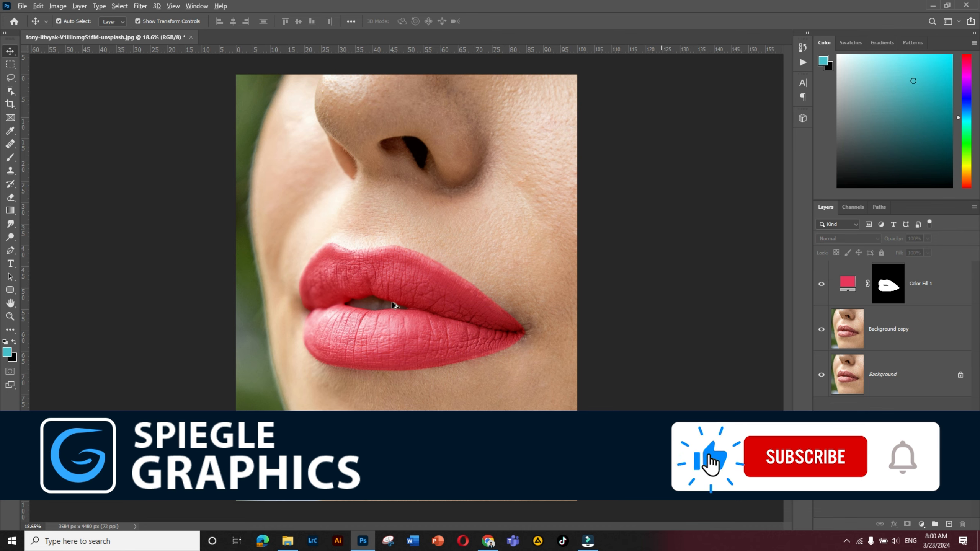
scroll(402, 317, up, 1)
scroll(402, 317, down, 1)
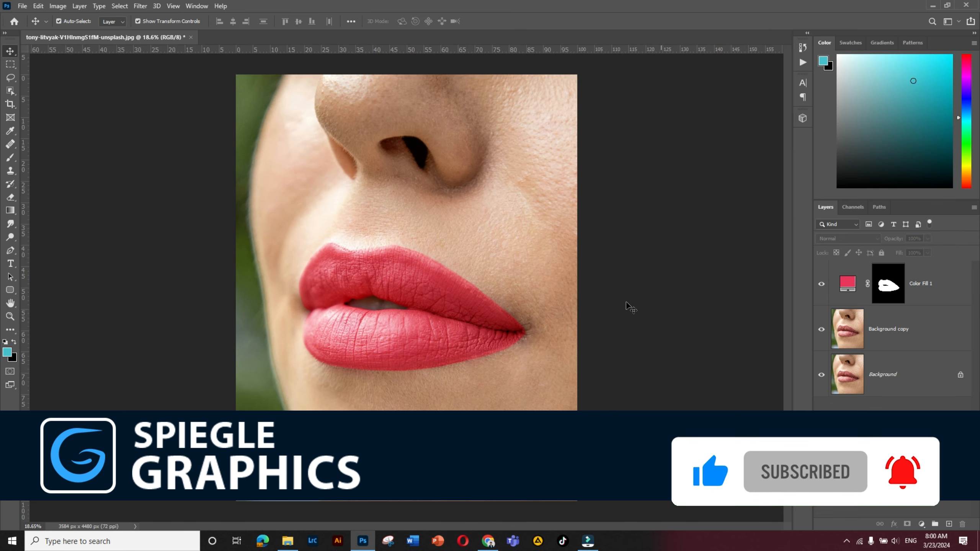
scroll(383, 269, up, 1)
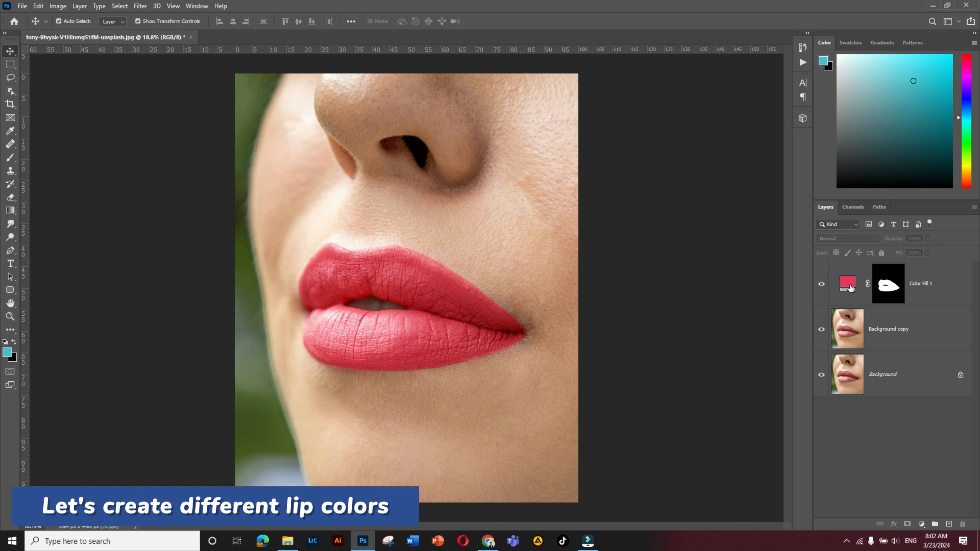
- Duplicate the Color Fill 1 layer and hide the original fill layer
click(923, 282)
drag(930, 279, 948, 523)
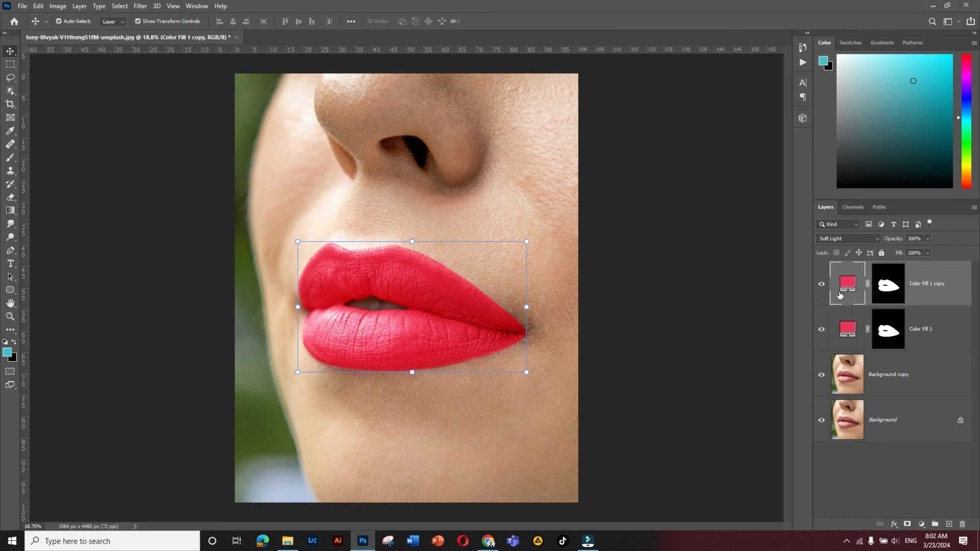
click(822, 329)
- Change the duplicated fill layer's color to a dark red, hex 6c071d
double_click(848, 284)
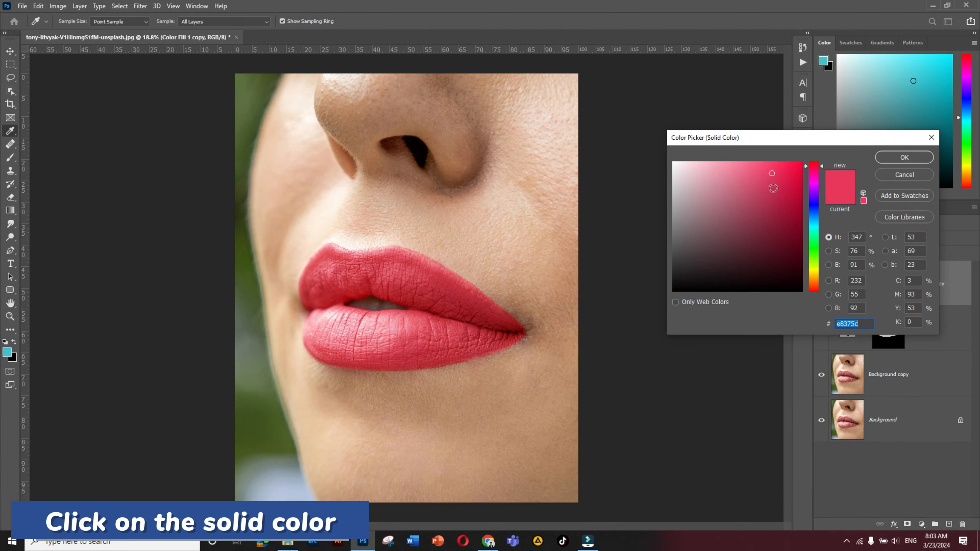
click(706, 240)
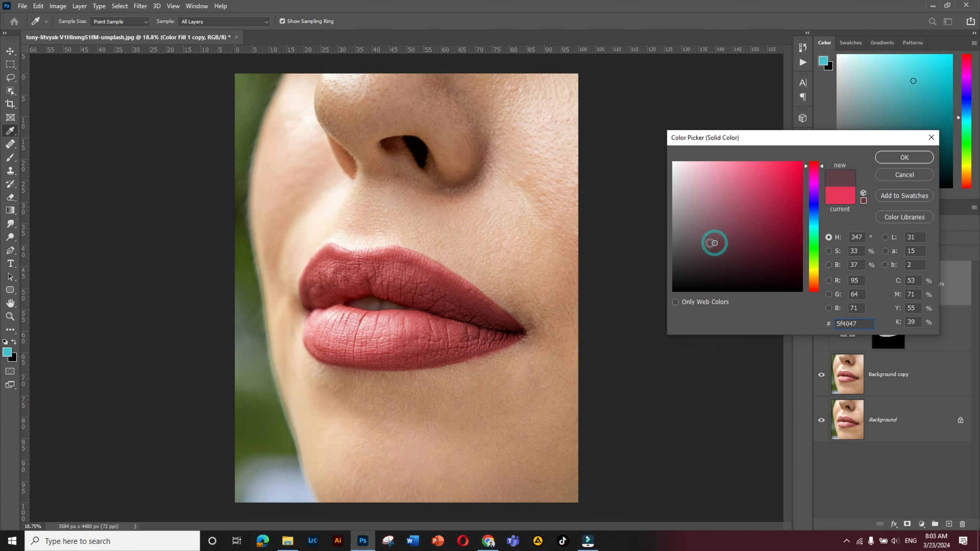
click(737, 234)
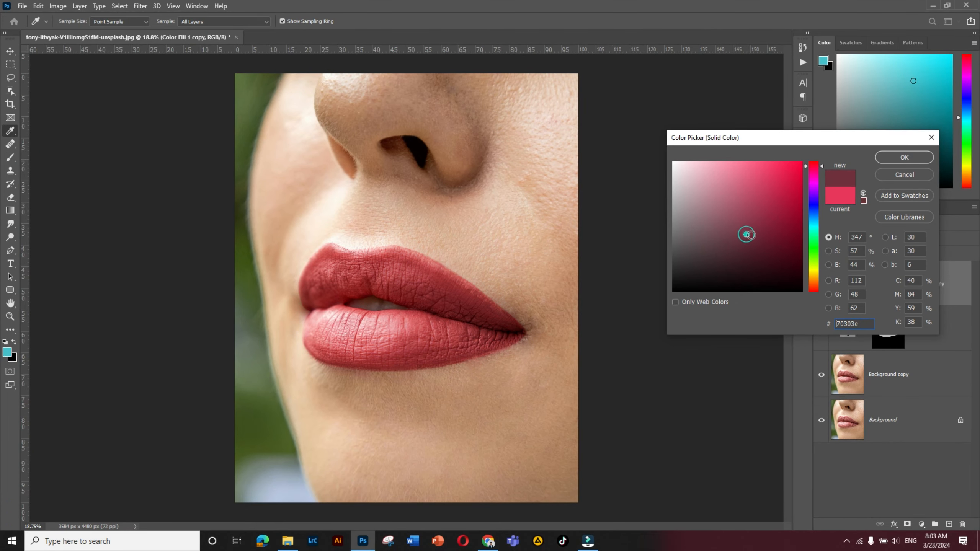
click(781, 237)
click(794, 236)
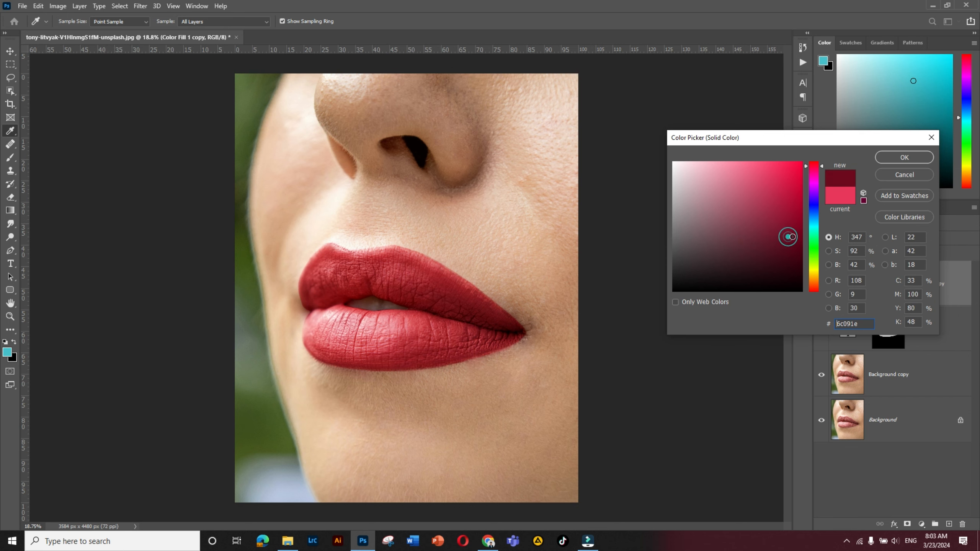
click(897, 159)
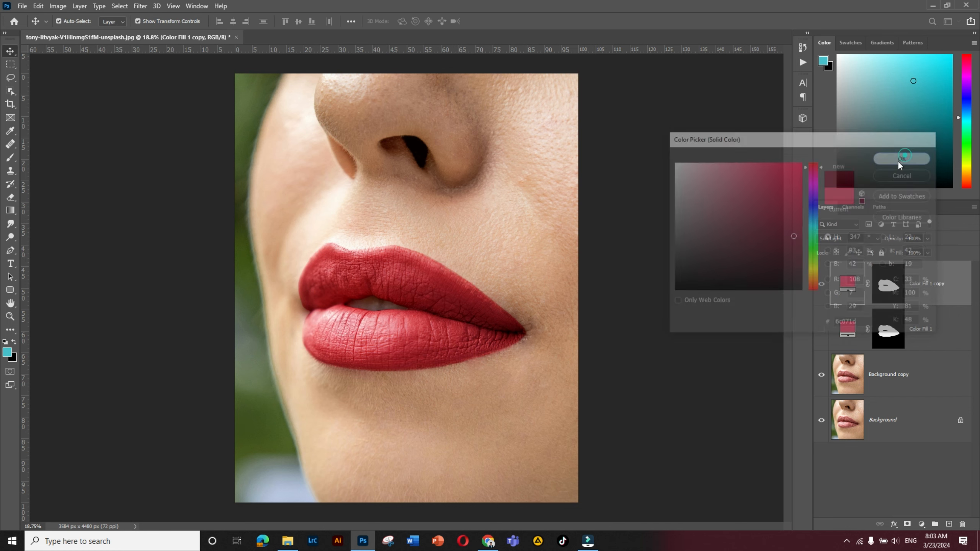
key(ctrl+t)
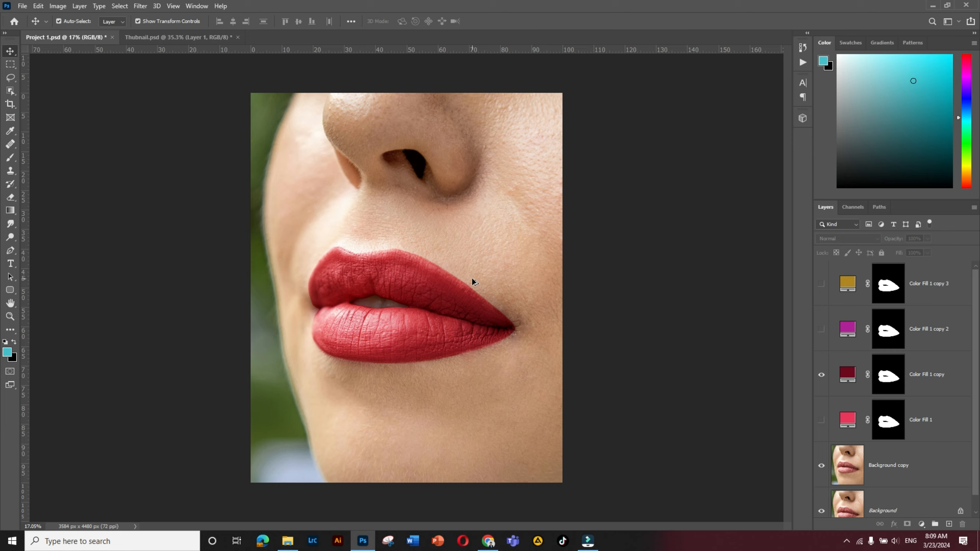
- Hide the dark red Color Fill 1 copy layer and show the magenta Color Fill 1 copy 2 layer
scroll(475, 280, up, 2)
click(933, 386)
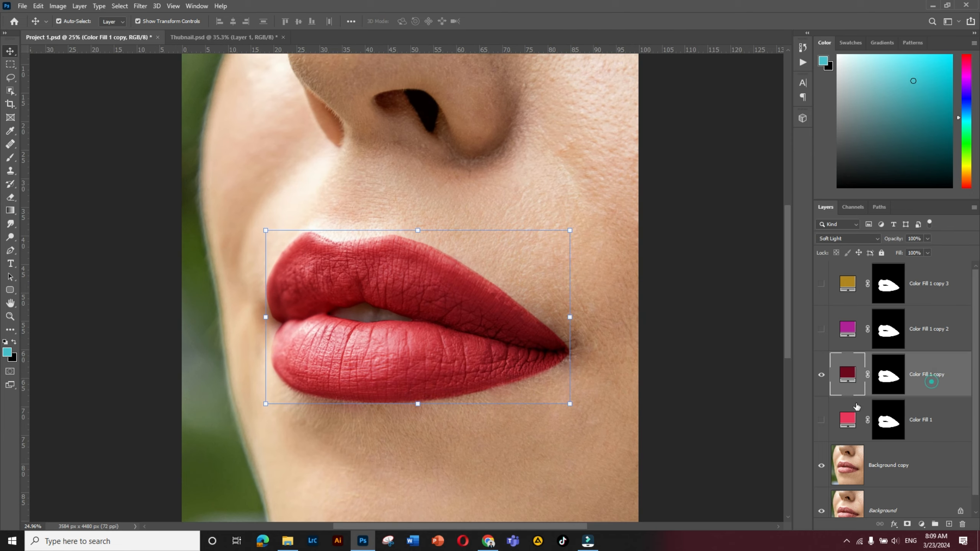
click(822, 375)
click(822, 329)
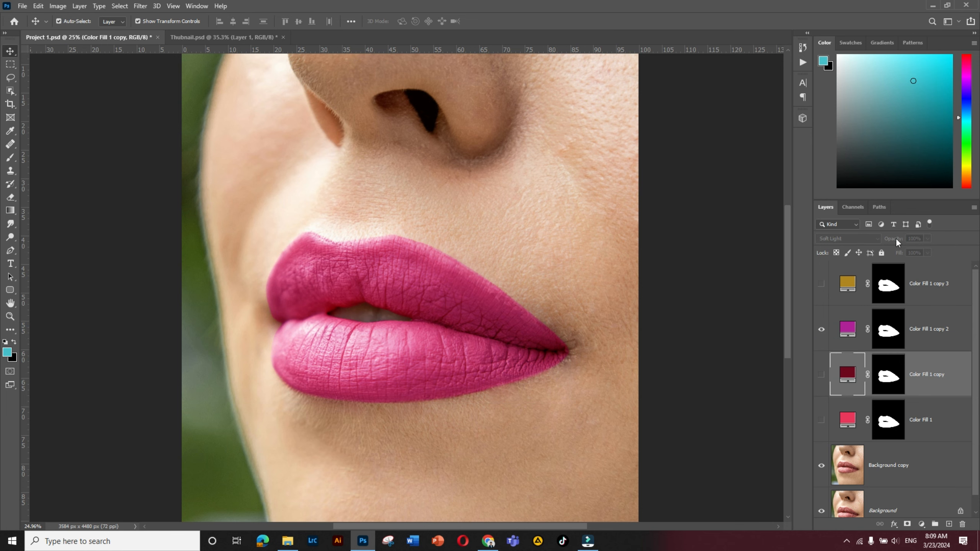
- Lower the opacity of the magenta Color Fill 1 copy 2 layer to about 64%
click(899, 330)
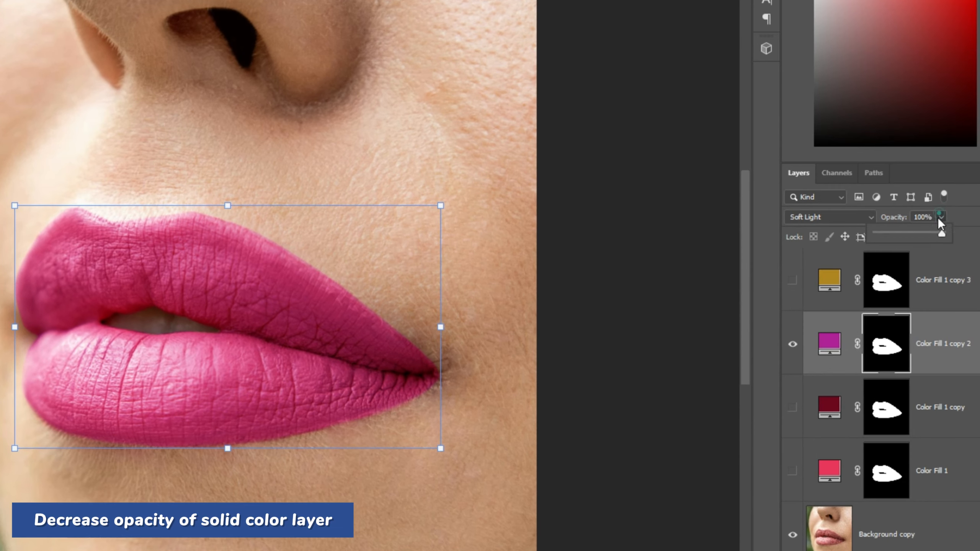
click(933, 231)
drag(942, 234, 921, 243)
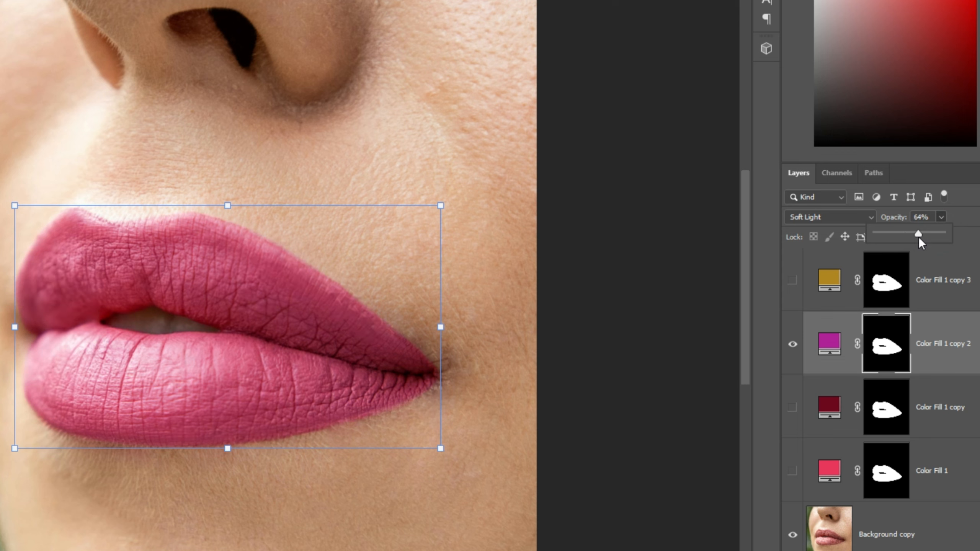